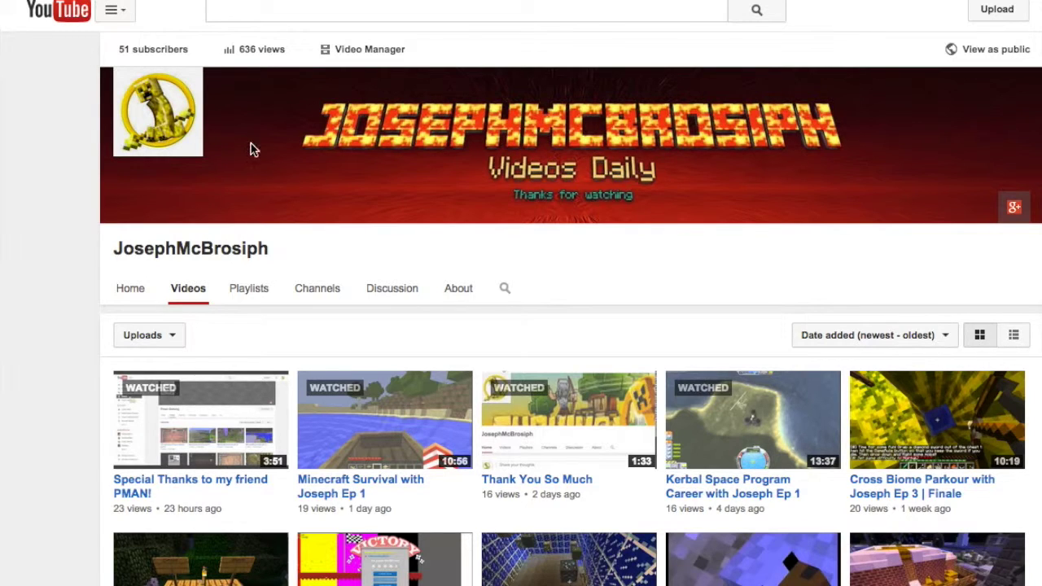
key(super+alt+Escape)
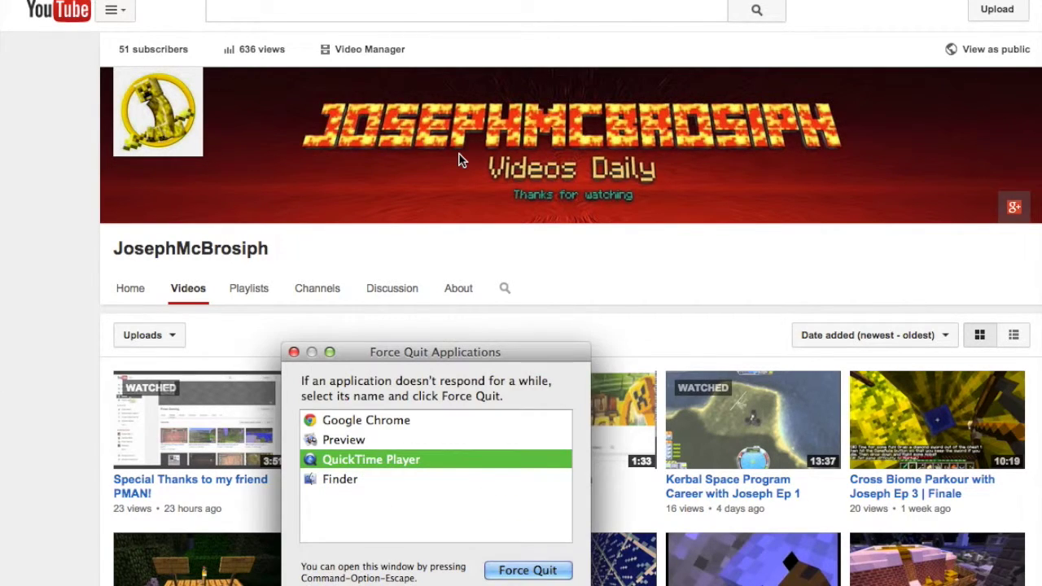
drag(415, 369, 523, 153)
click(401, 137)
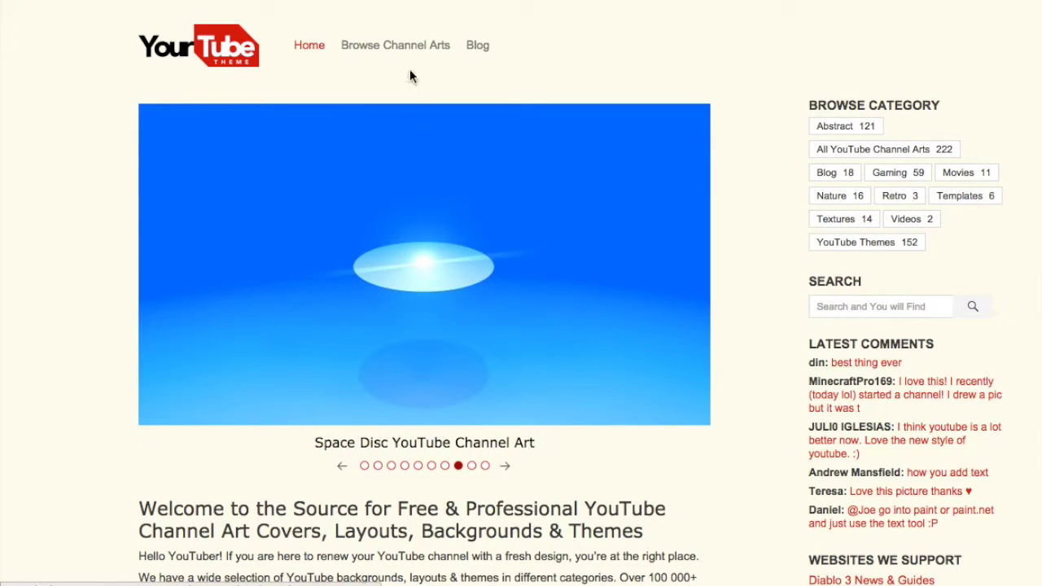
- Open the Pman Gaming channel from the YouTube subscriptions to view its banner
scroll(505, 424, down, 1)
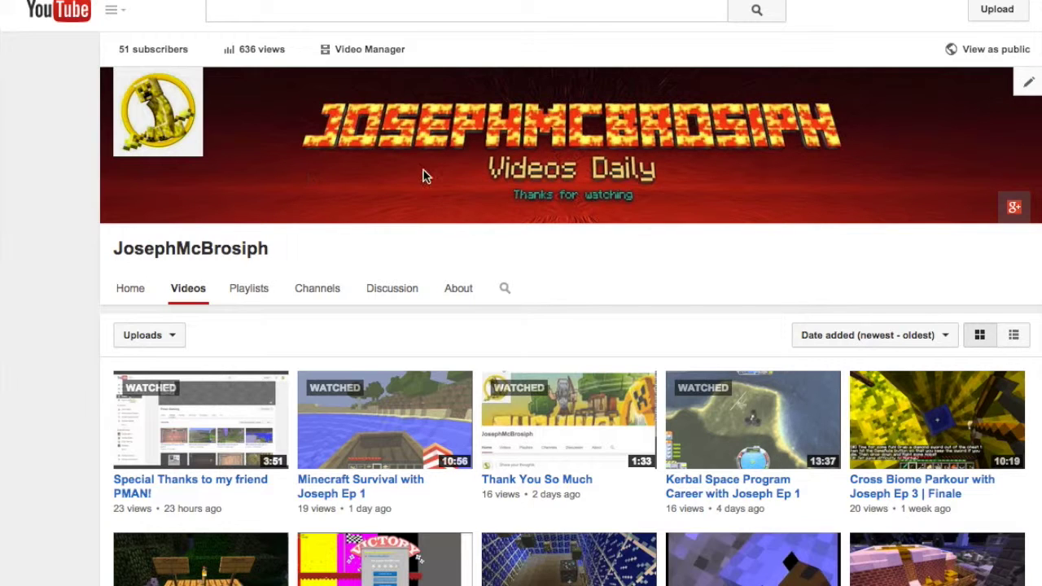
key(ctrl+t)
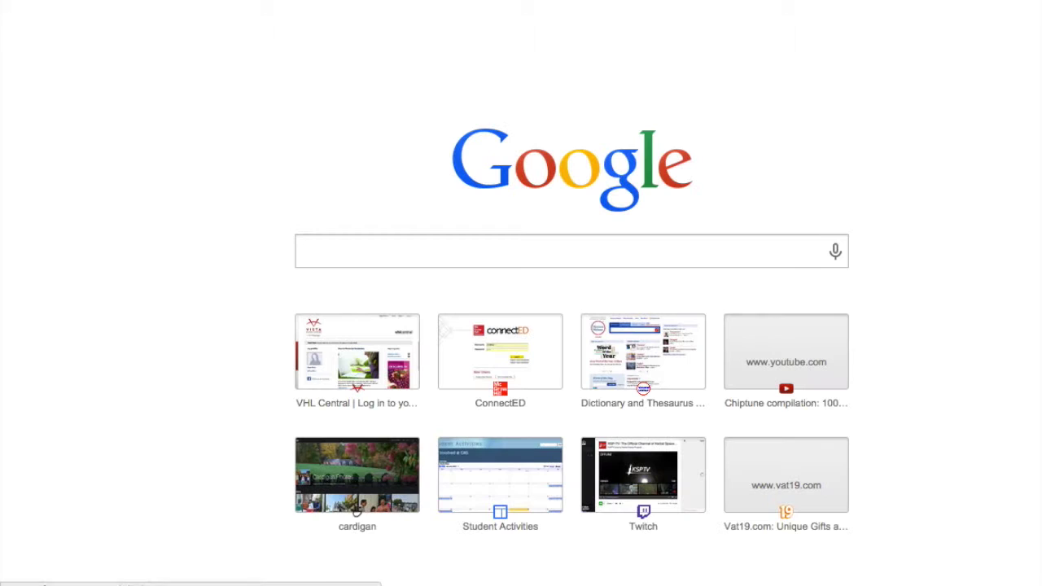
click(302, 364)
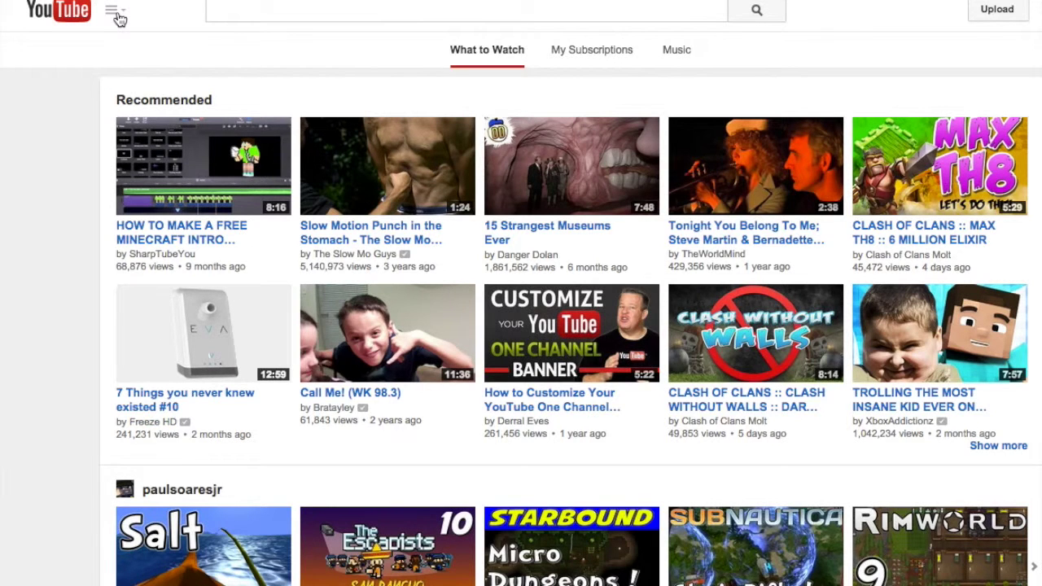
click(114, 11)
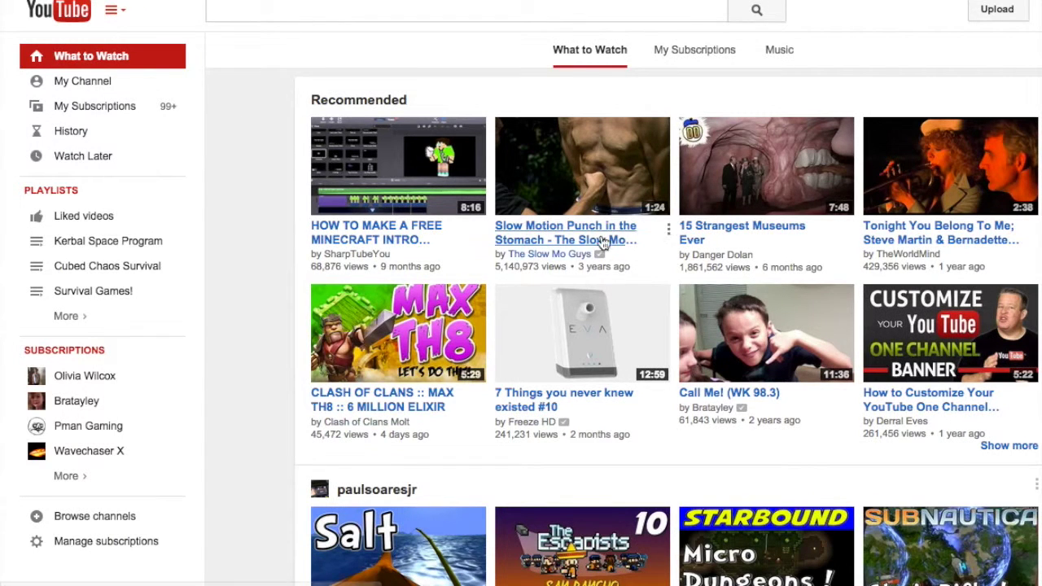
click(64, 437)
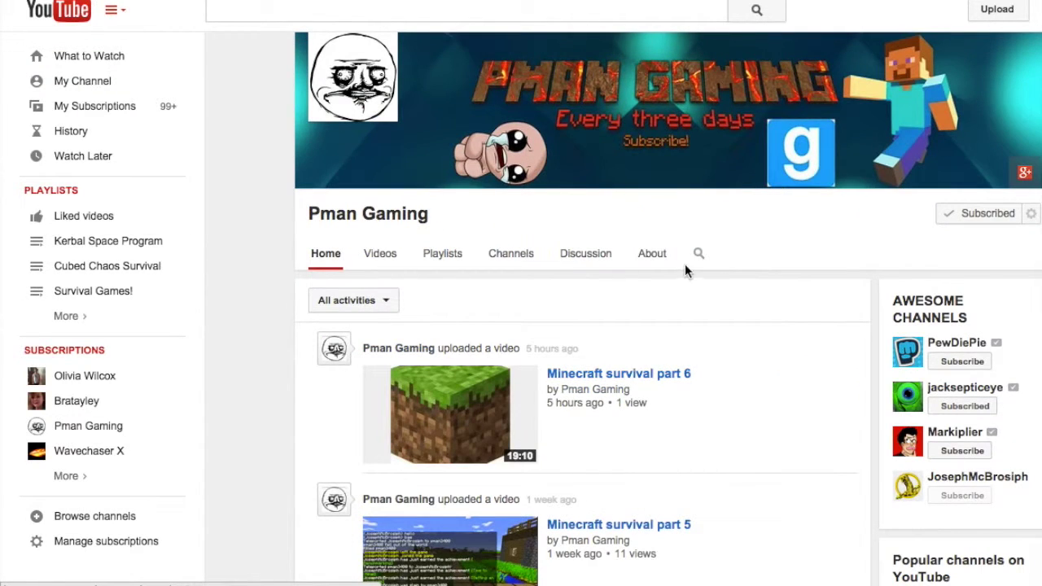
click(114, 11)
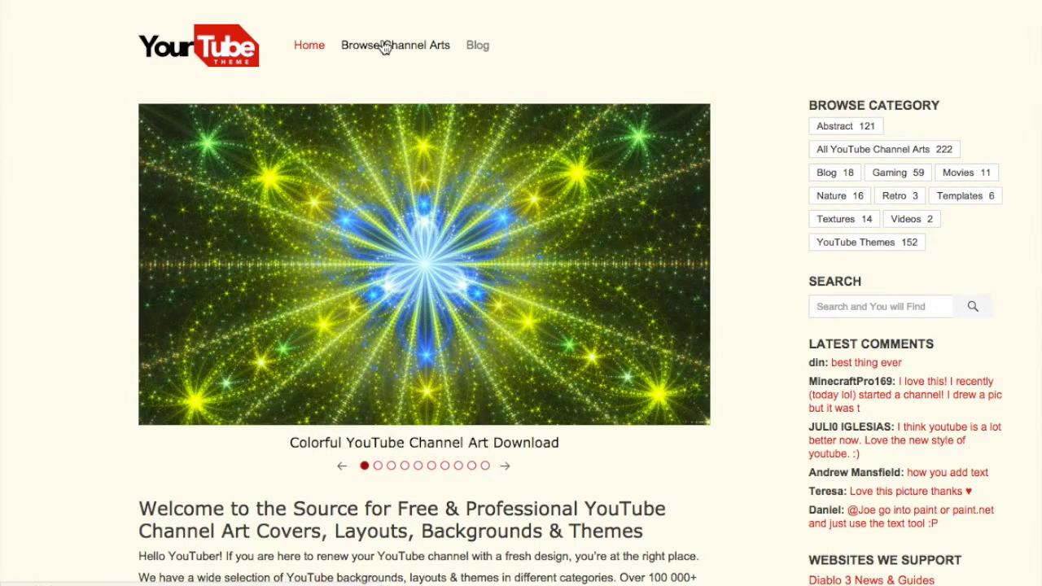
- Open the YourTubeTheme channel art gallery and examine the designs on pages 1, 10 and 3
click(385, 47)
scroll(584, 146, down, 3)
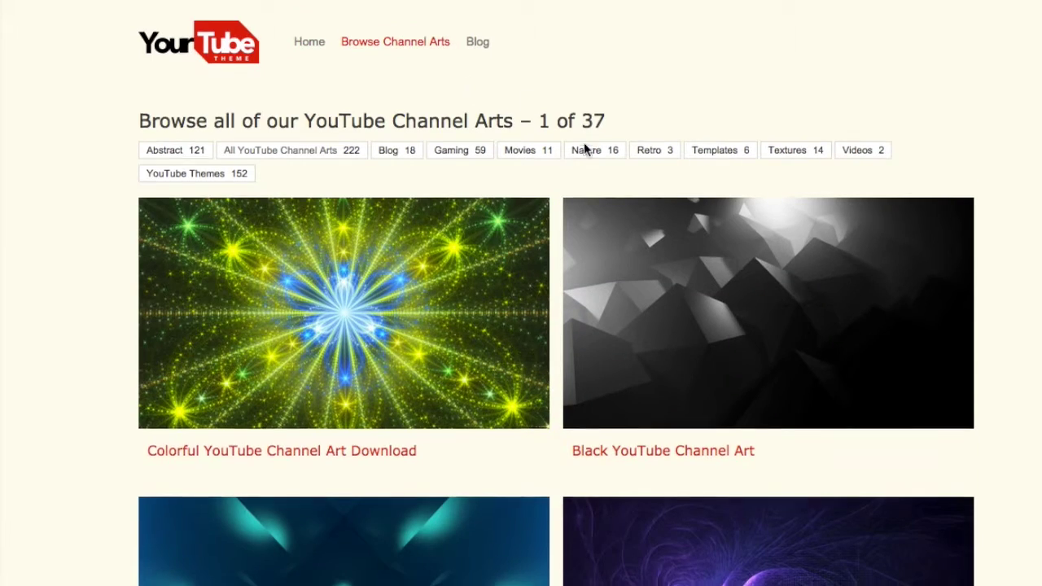
scroll(576, 289, down, 5)
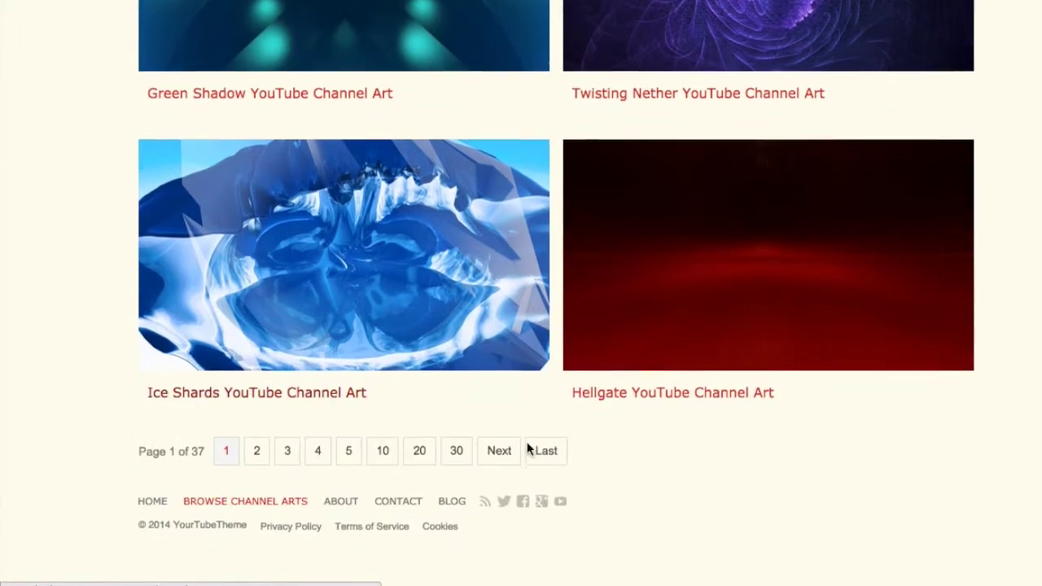
click(382, 451)
scroll(419, 344, down, 8)
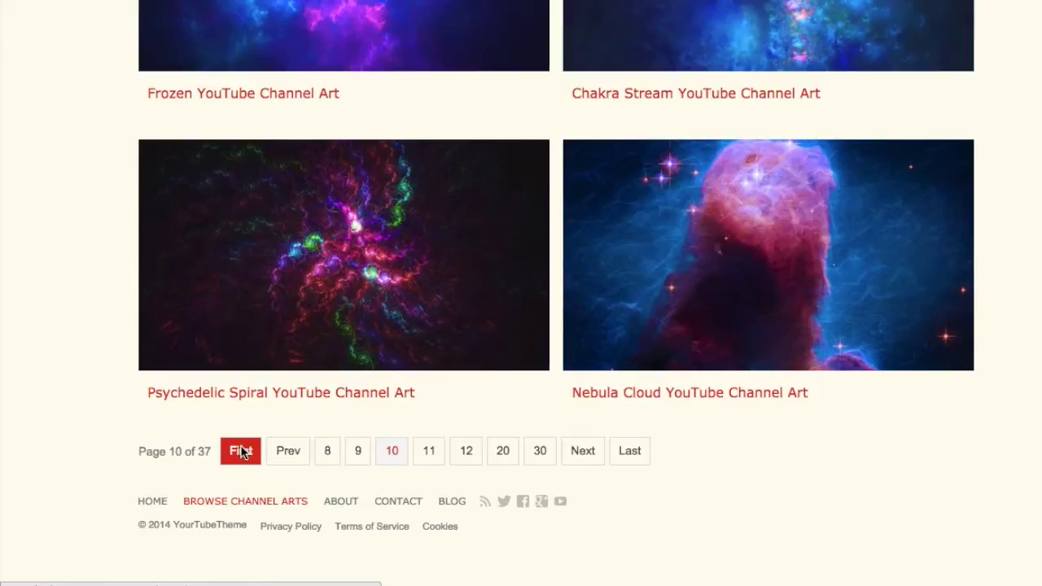
click(241, 450)
scroll(361, 551, down, 8)
click(288, 449)
scroll(359, 391, down, 8)
scroll(371, 379, down, 1)
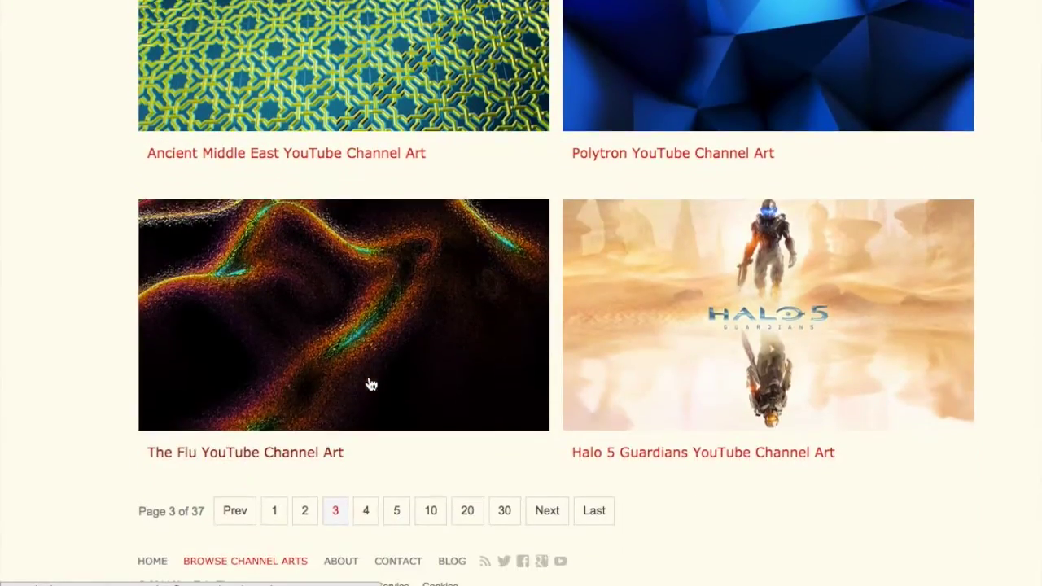
- Look through the channel art designs on gallery pages 4 to 8
click(365, 510)
scroll(524, 444, down, 6)
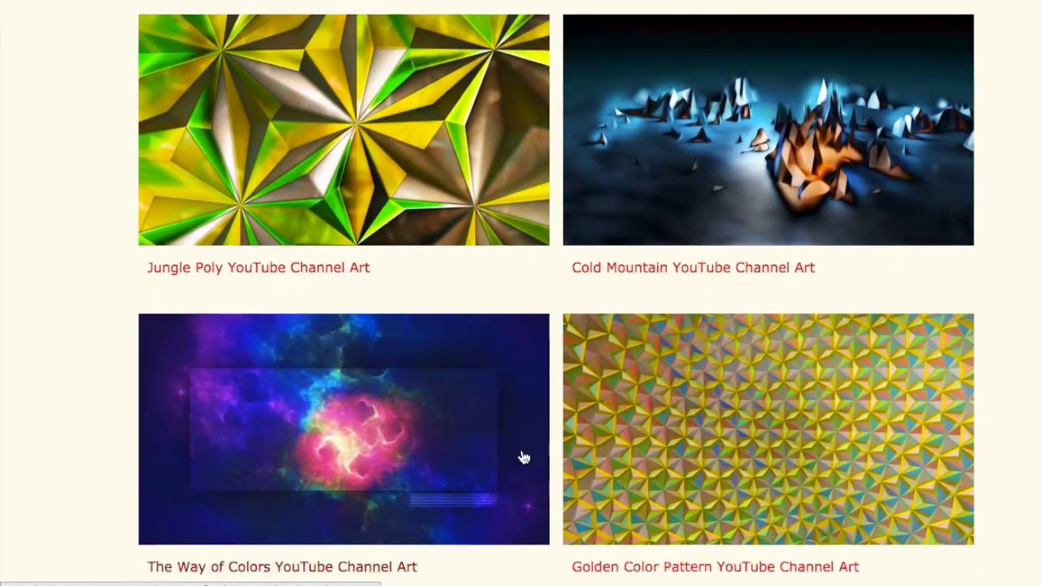
scroll(523, 458, down, 1)
click(422, 572)
scroll(414, 407, down, 7)
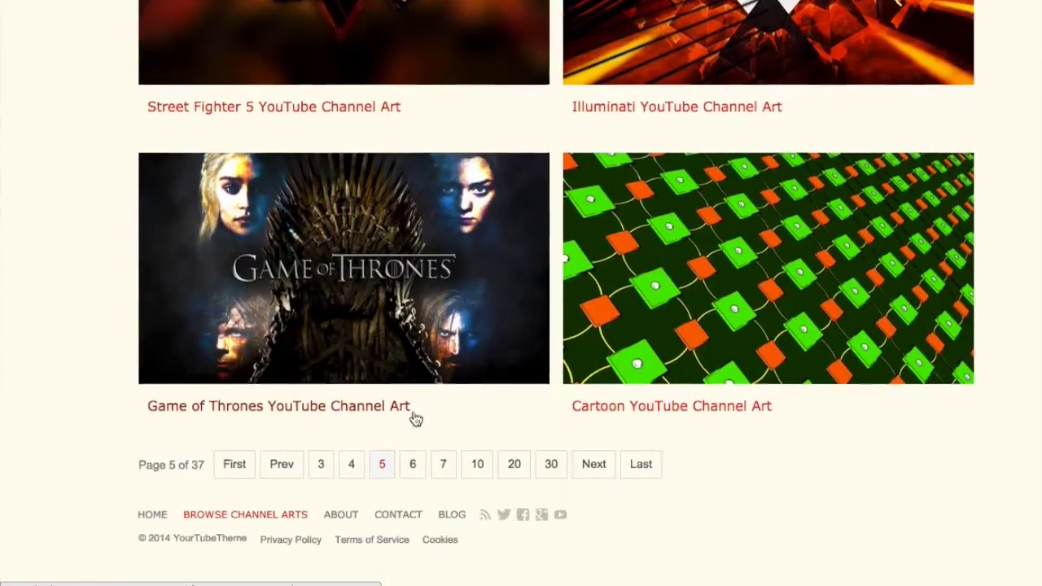
click(413, 464)
scroll(481, 475, down, 7)
scroll(483, 473, down, 1)
click(412, 505)
scroll(459, 350, down, 7)
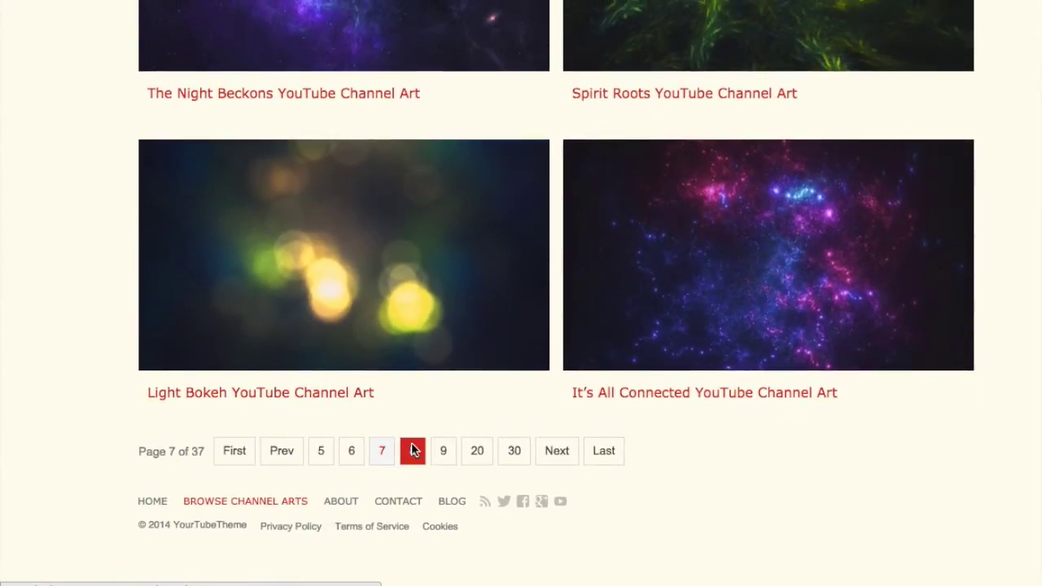
click(413, 447)
scroll(505, 375, down, 5)
scroll(509, 382, down, 3)
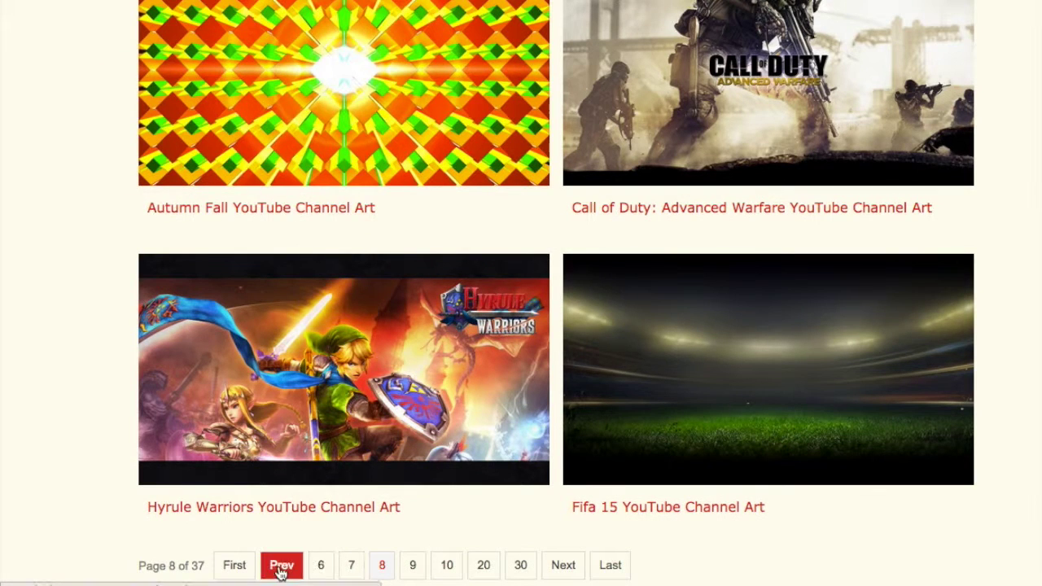
- Return to the first gallery page, open the Hellgate YouTube Channel Art and download it
click(235, 565)
scroll(302, 544, down, 7)
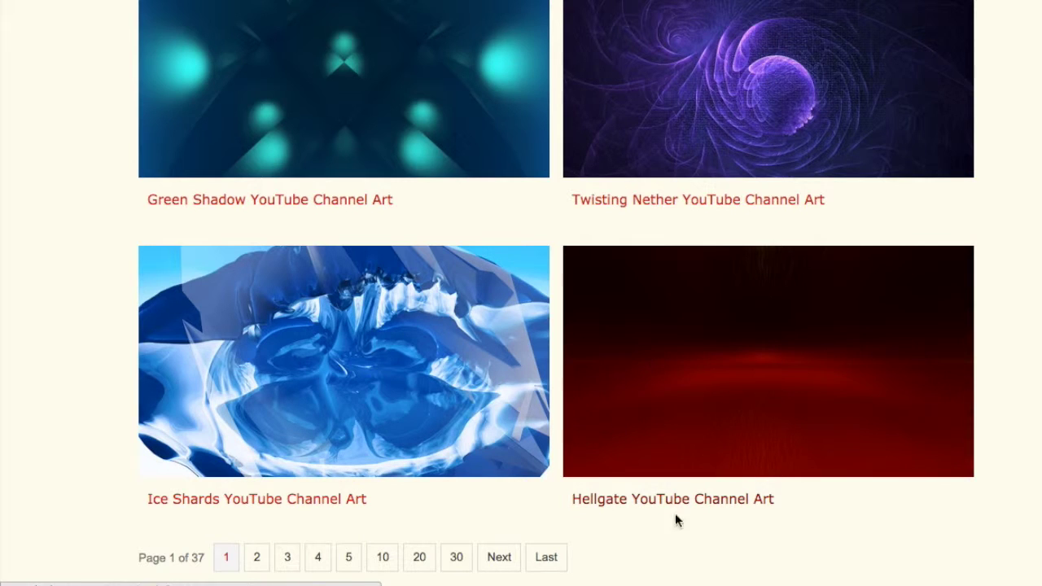
click(682, 417)
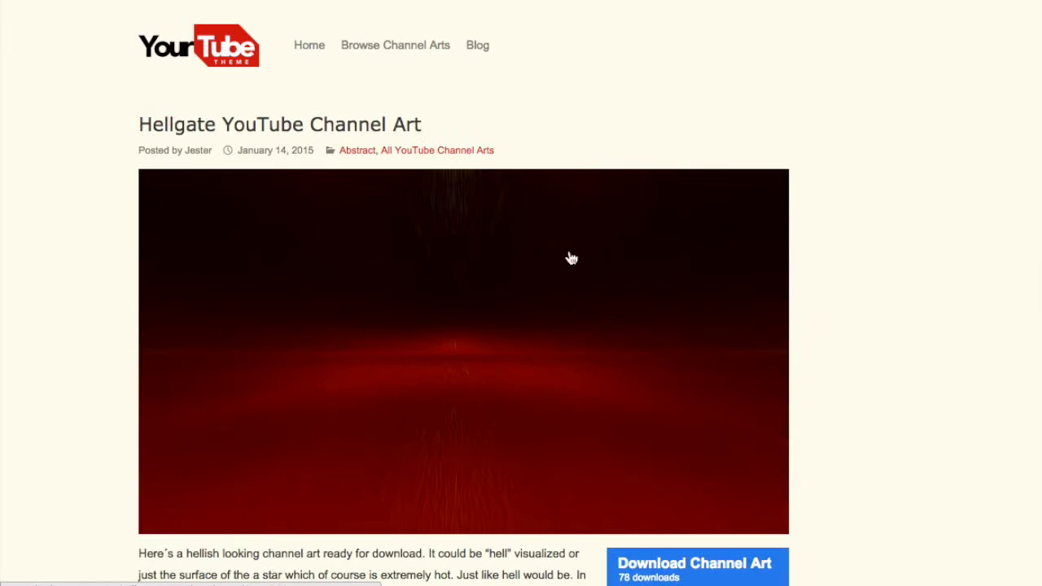
scroll(570, 342, down, 3)
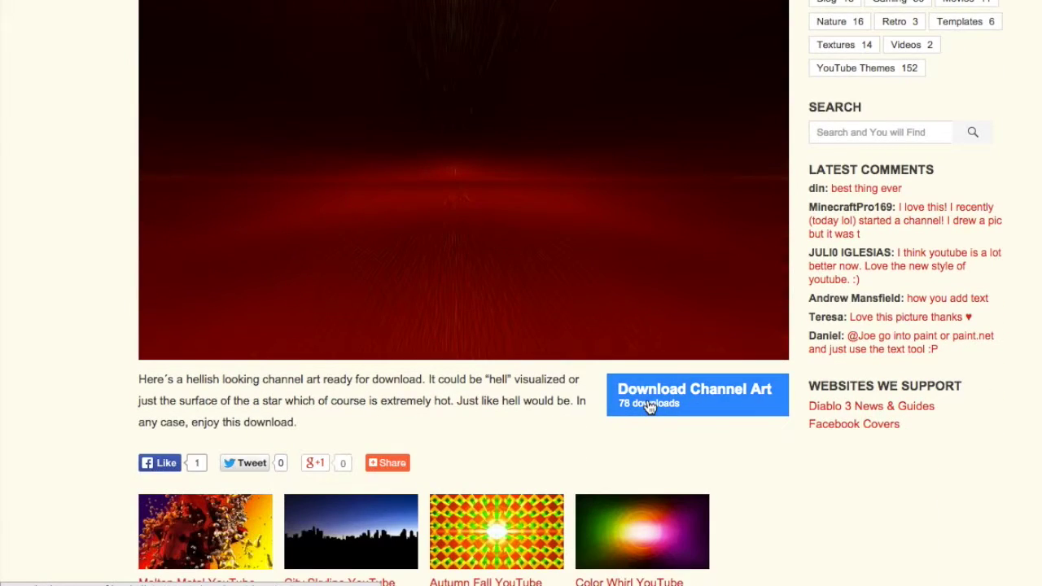
scroll(649, 407, up, 1)
click(638, 460)
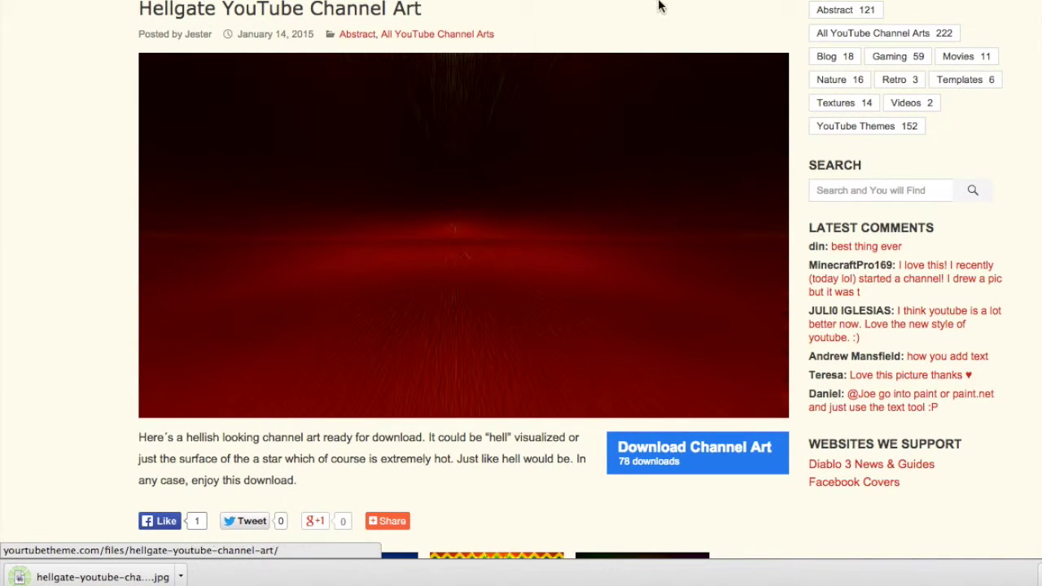
- Place the downloaded Hellgate image on the desktop, then open it for a check and close it
key(F11)
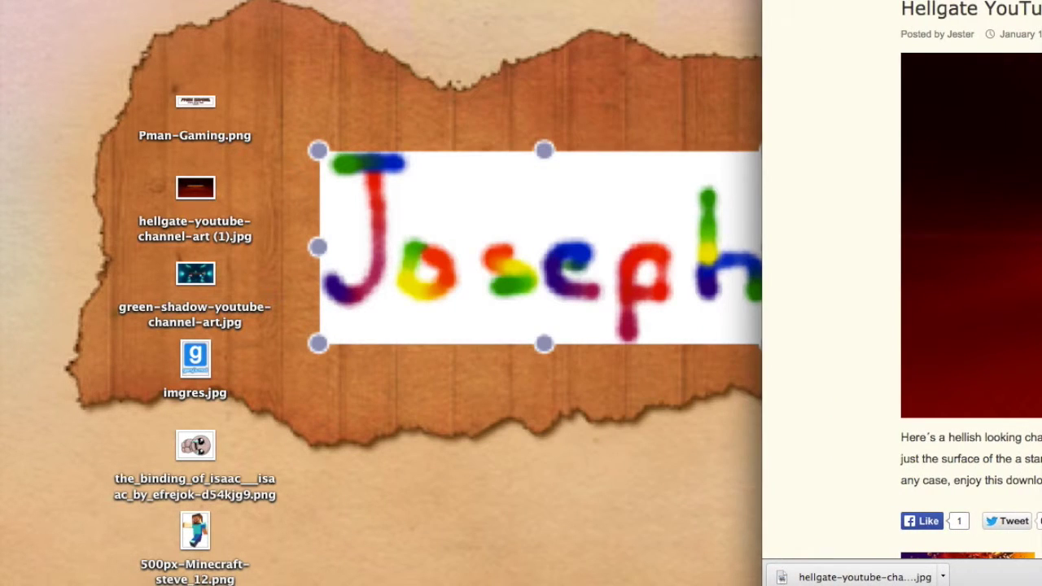
drag(944, 577, 215, 37)
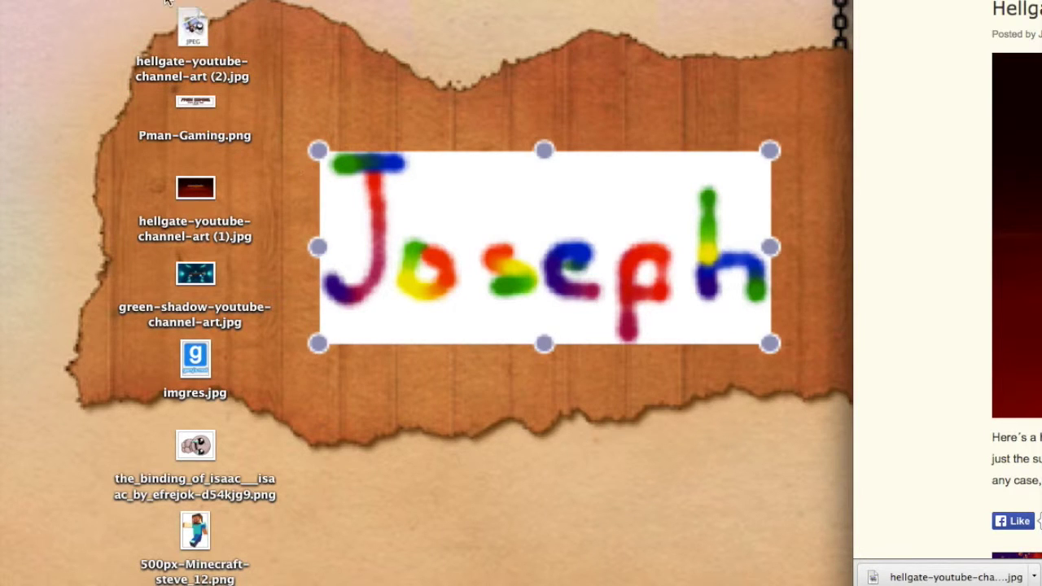
double_click(189, 29)
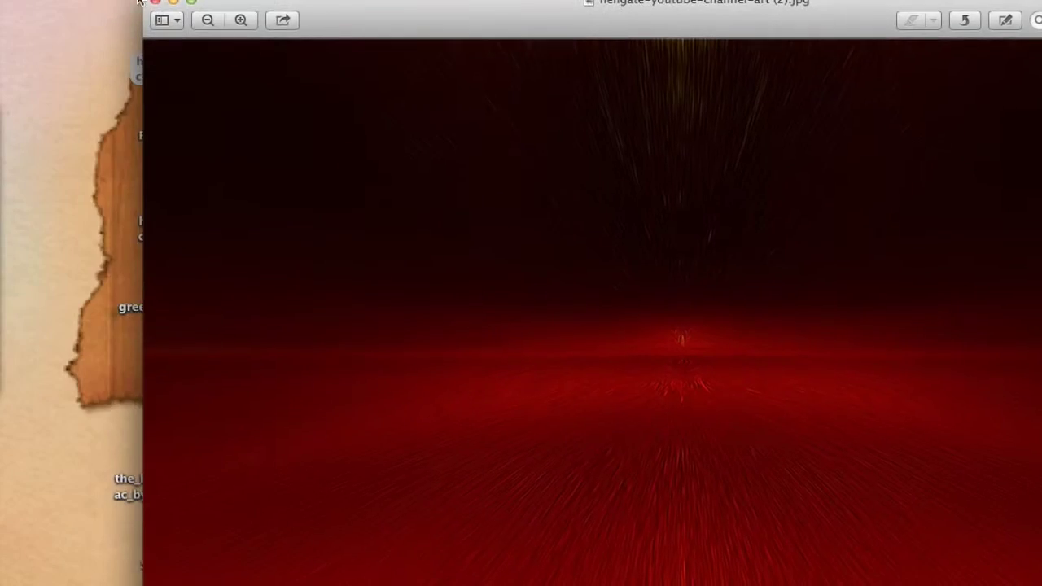
mouse_move(240, 3)
mouse_down()
mouse_move(240, 158)
mouse_move(241, 12)
mouse_up()
click(172, 9)
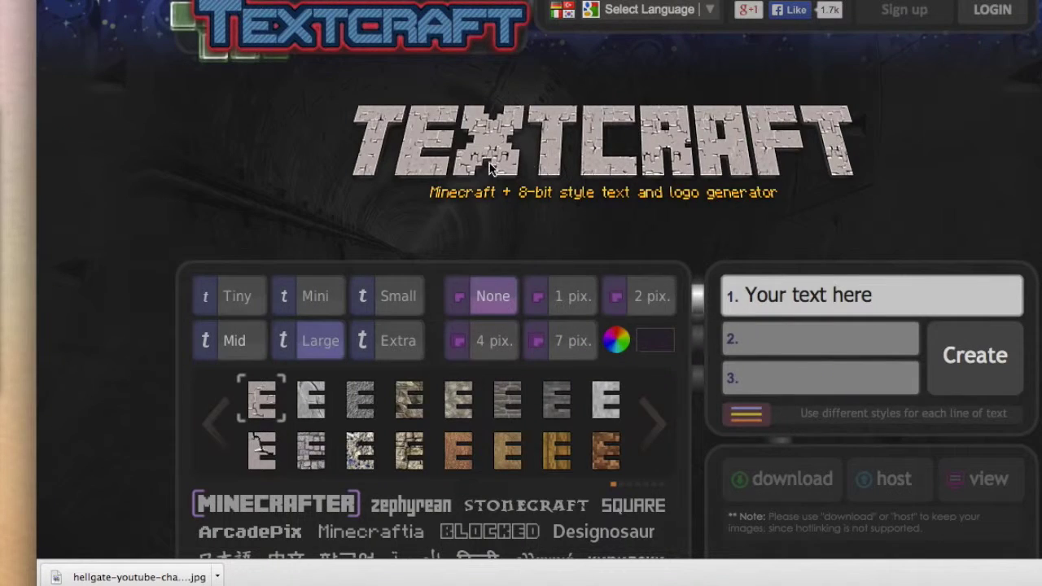
- Generate a Textcraft logo with "JosephMcBrosiph" as its first text line
click(732, 303)
text(Jospe)
key(BackSpace)
text(ephMc)
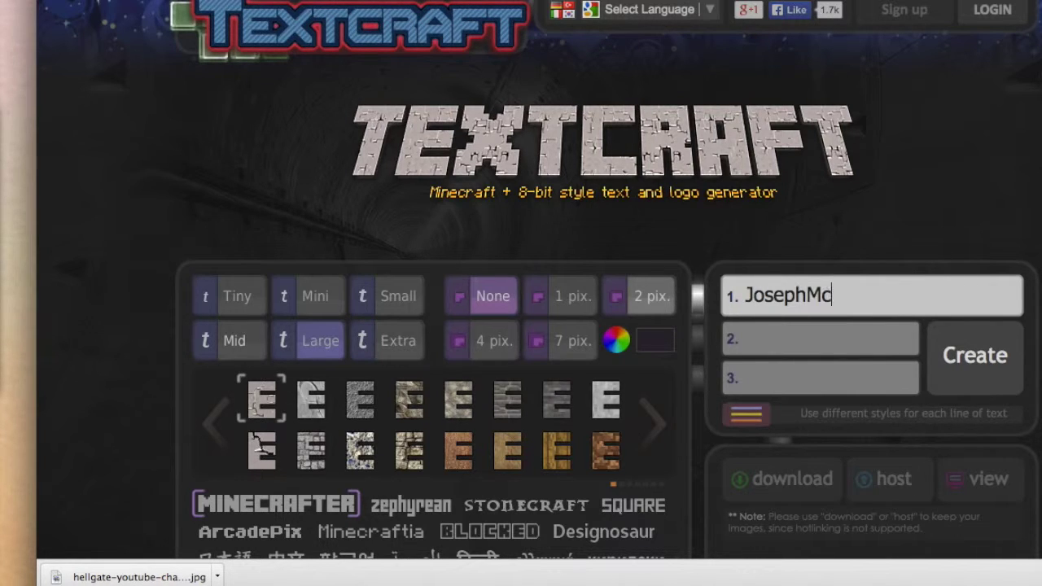
text(Brosiph)
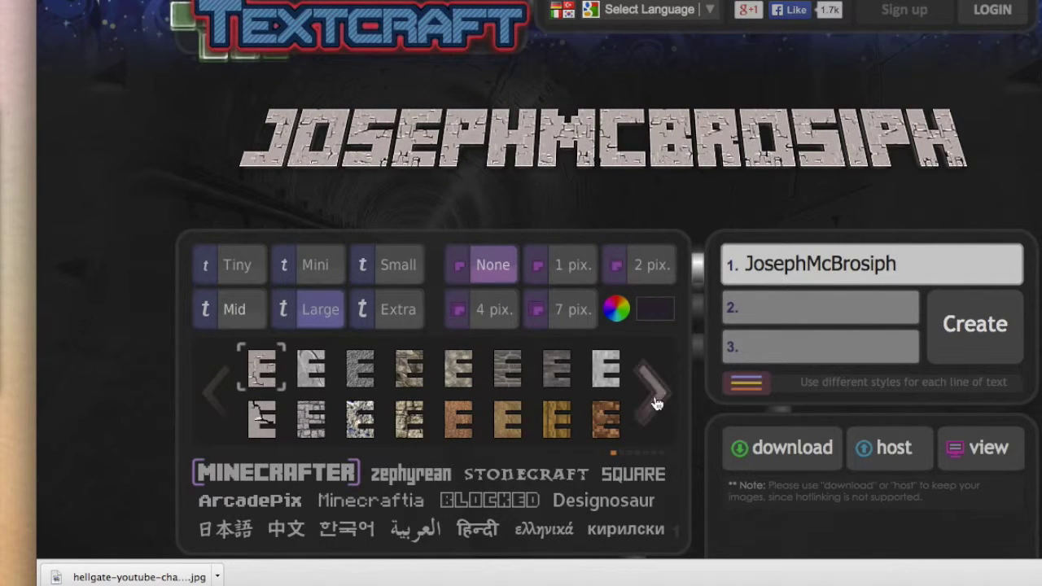
- Try the Mini, Tiny, Mid and Small sizes on the logo text and set it back to Large
click(312, 274)
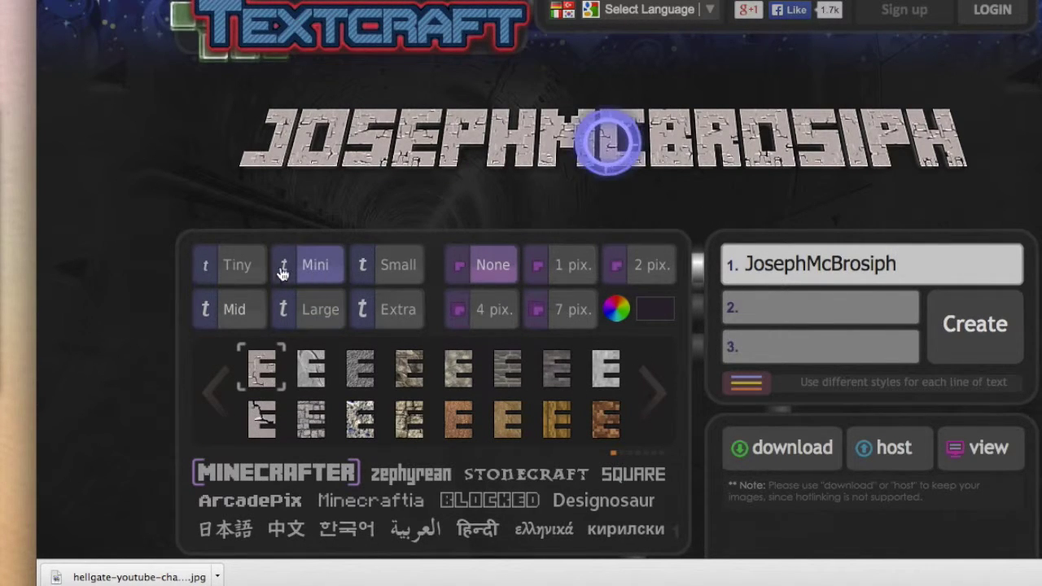
click(235, 266)
click(307, 316)
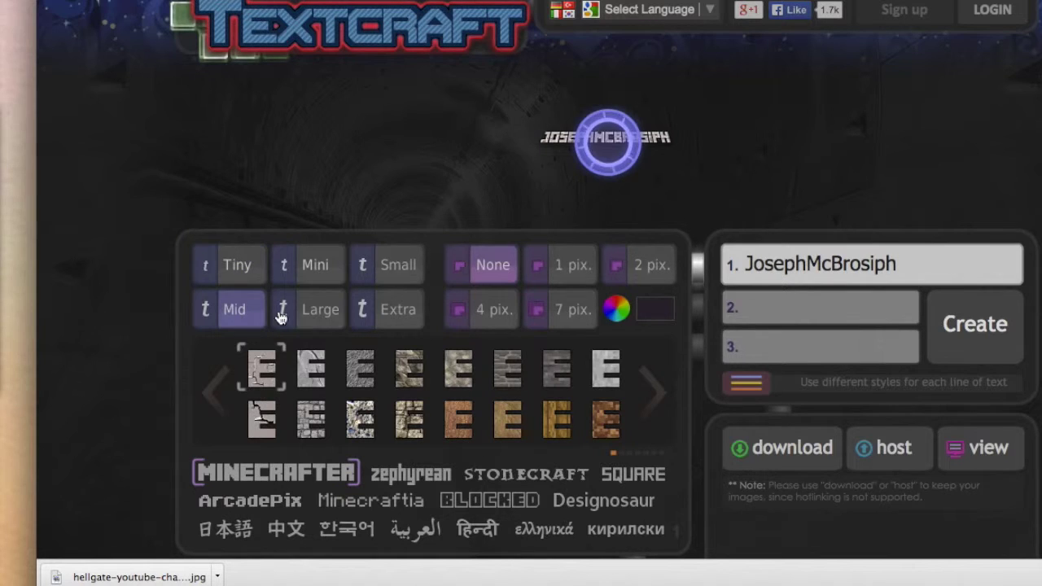
click(377, 265)
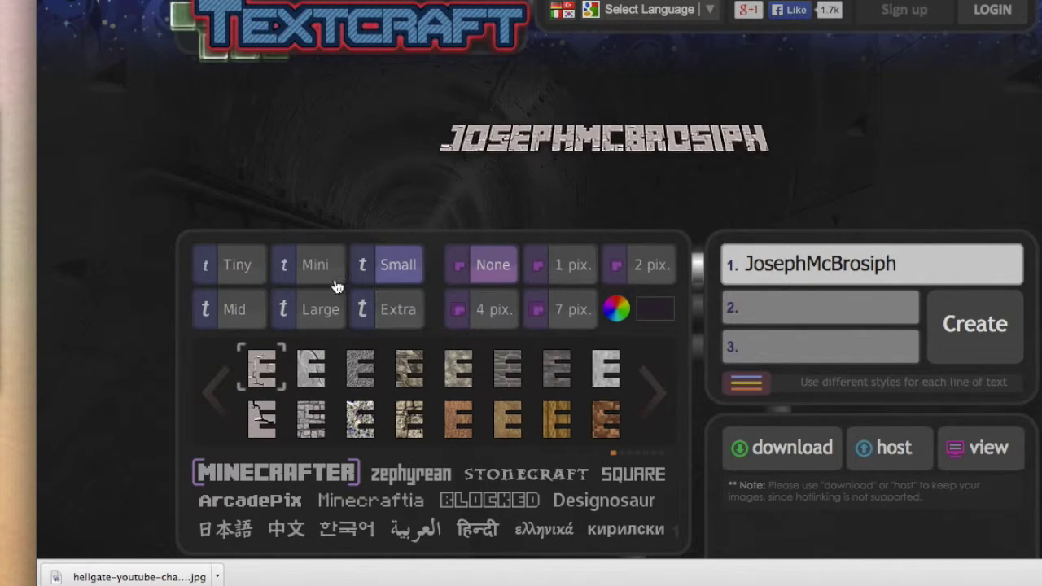
click(331, 313)
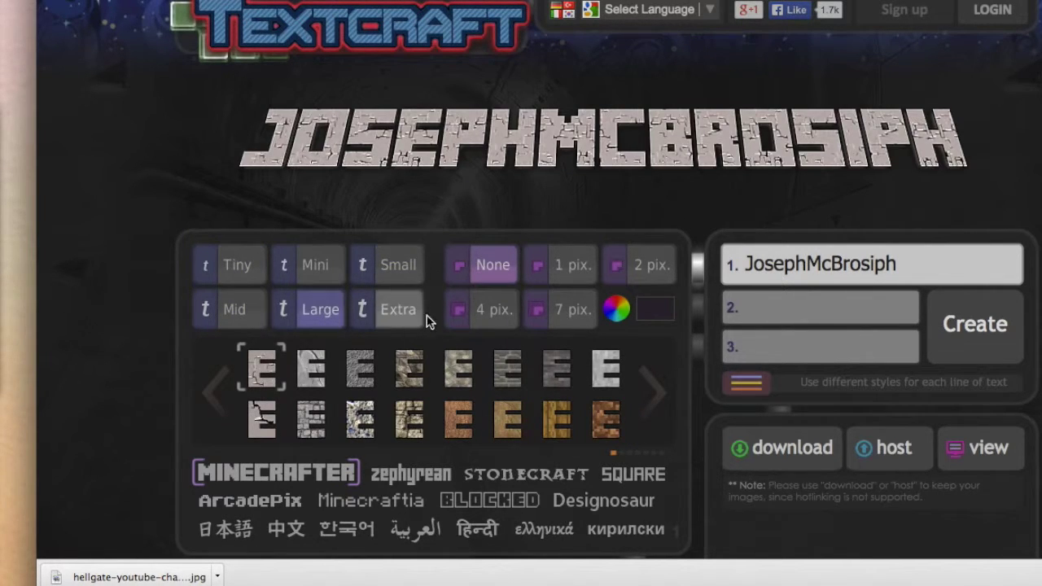
- Try the brown stone texture on the logo text, then apply the yellow-and-red lava texture and regenerate the logo
click(640, 411)
click(231, 412)
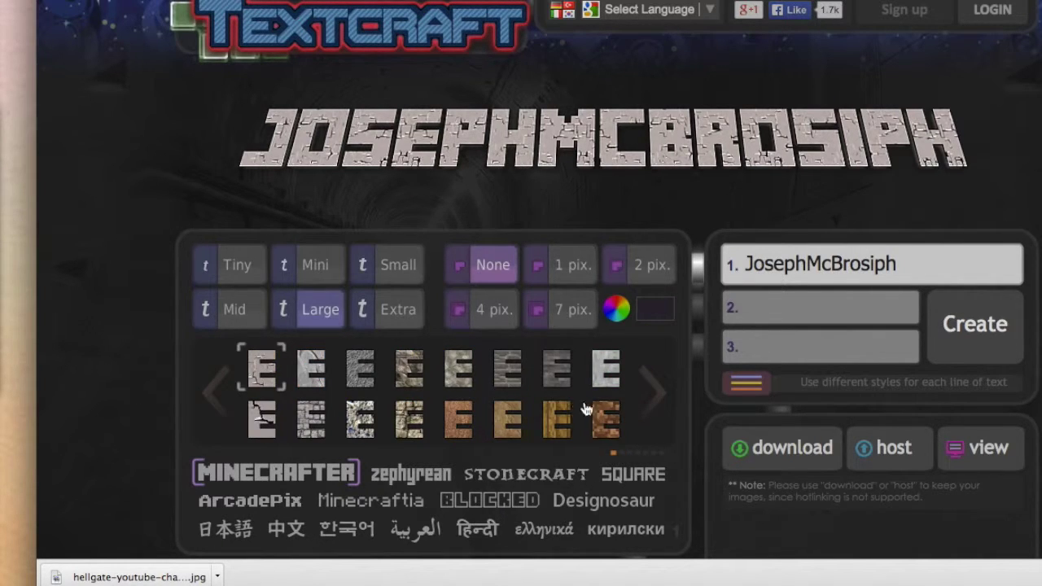
click(951, 330)
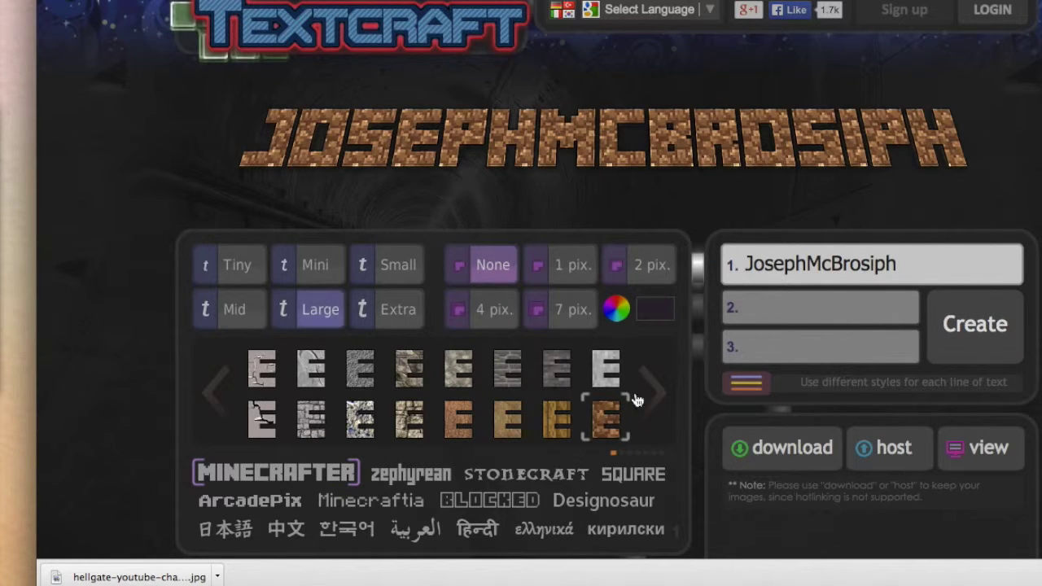
click(649, 394)
click(991, 324)
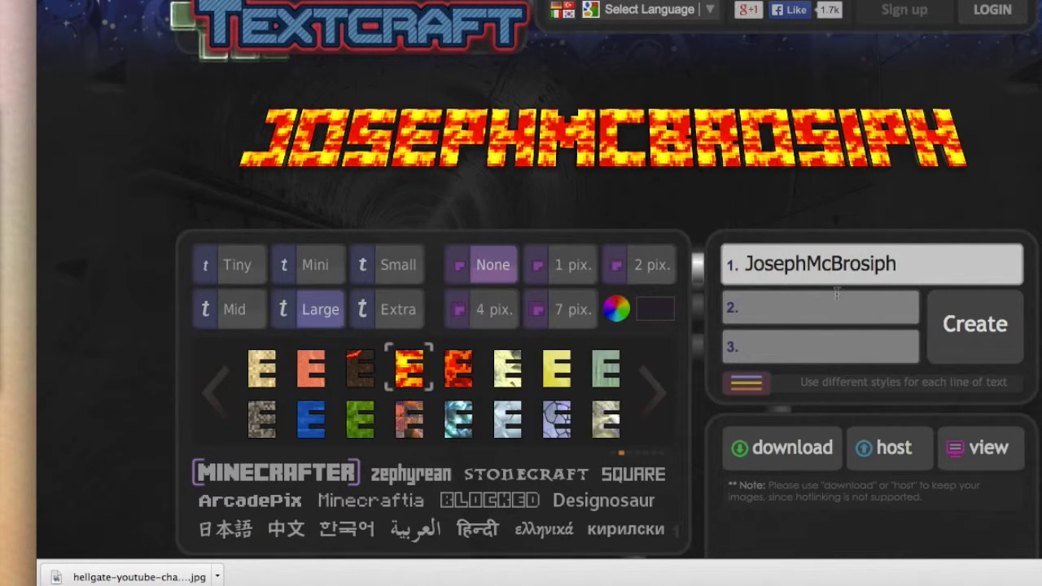
- Enter "Videos Daily" as the second text line of the Textcraft logo
click(835, 318)
text(Videos)
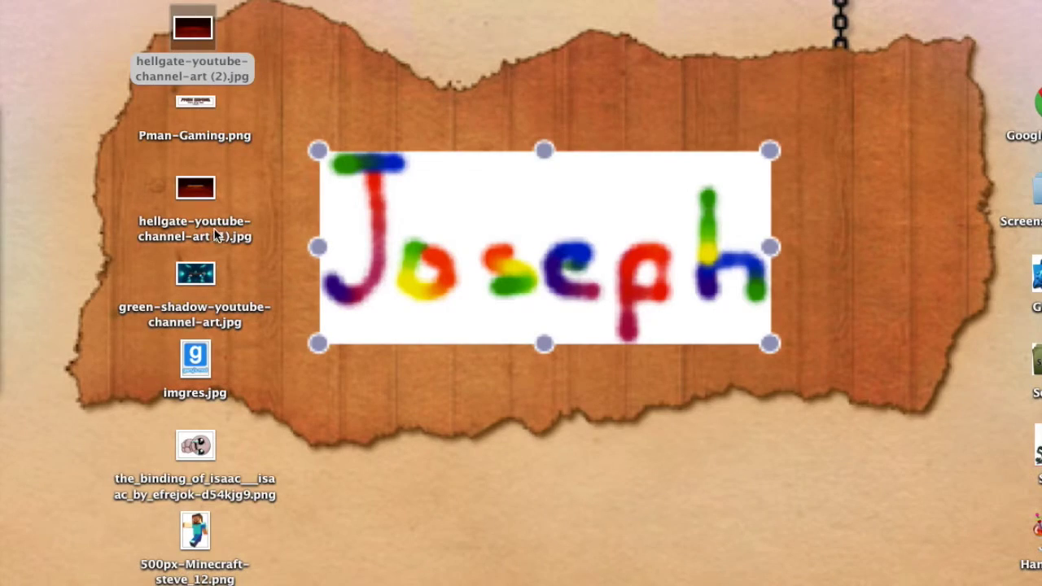
mouse_move(4, 329)
click(61, 268)
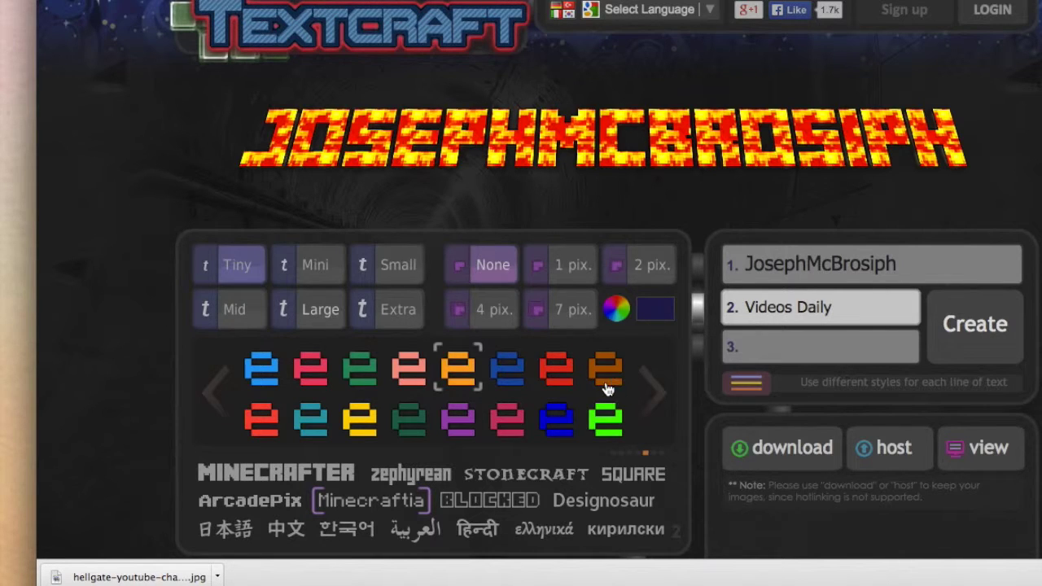
- Regenerate the logo with its second text line, try the Mini size on that line, and set it to Mid
click(959, 334)
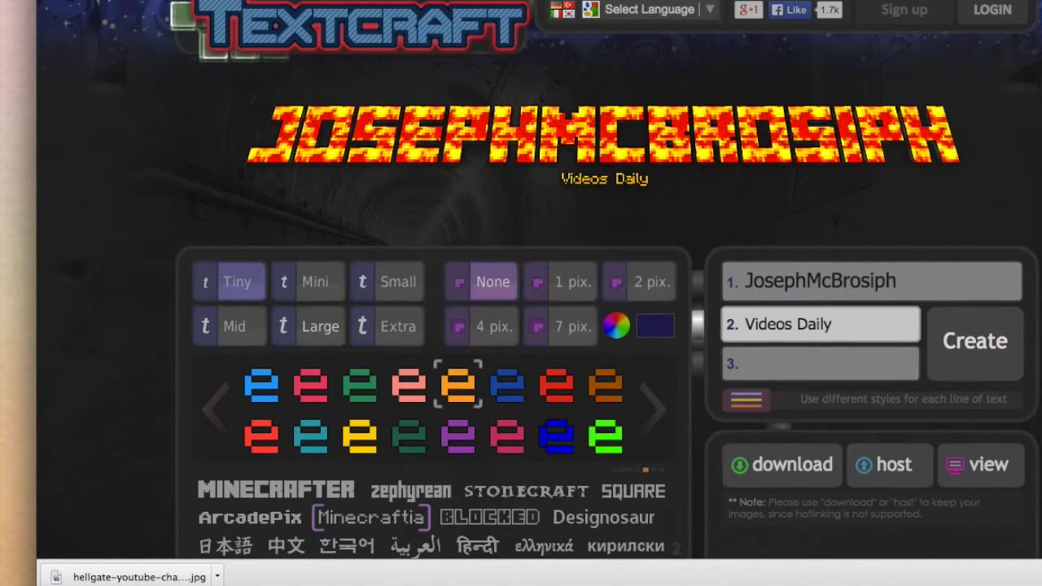
click(322, 285)
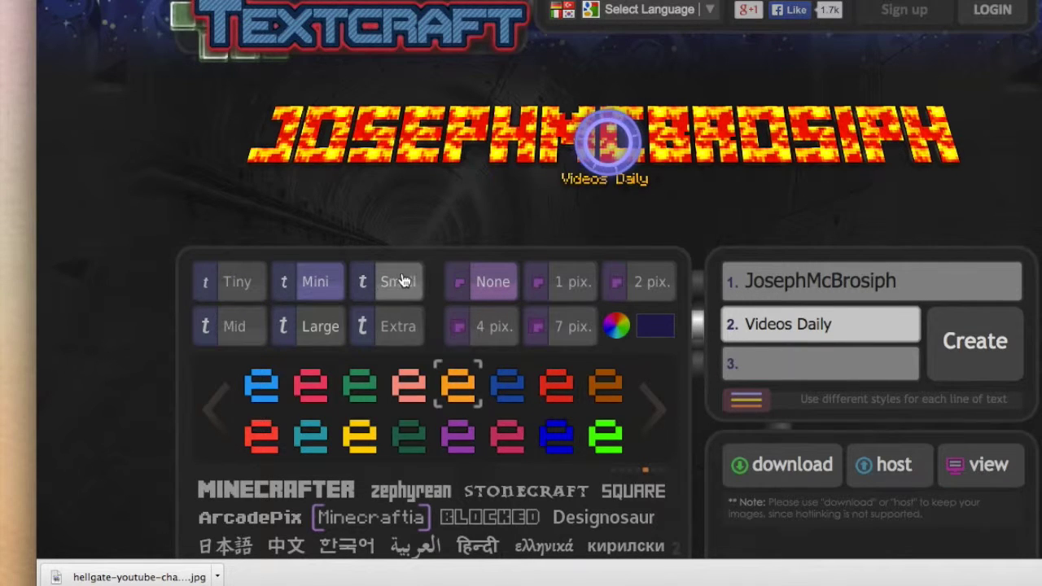
click(233, 331)
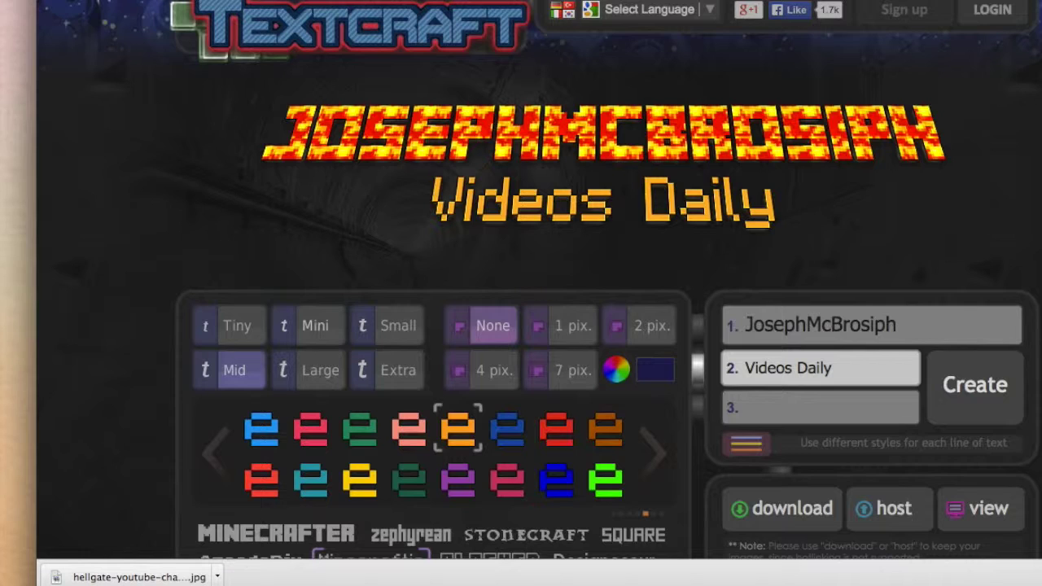
- Enter "Thanks for watching" as the third text line of the logo
click(777, 410)
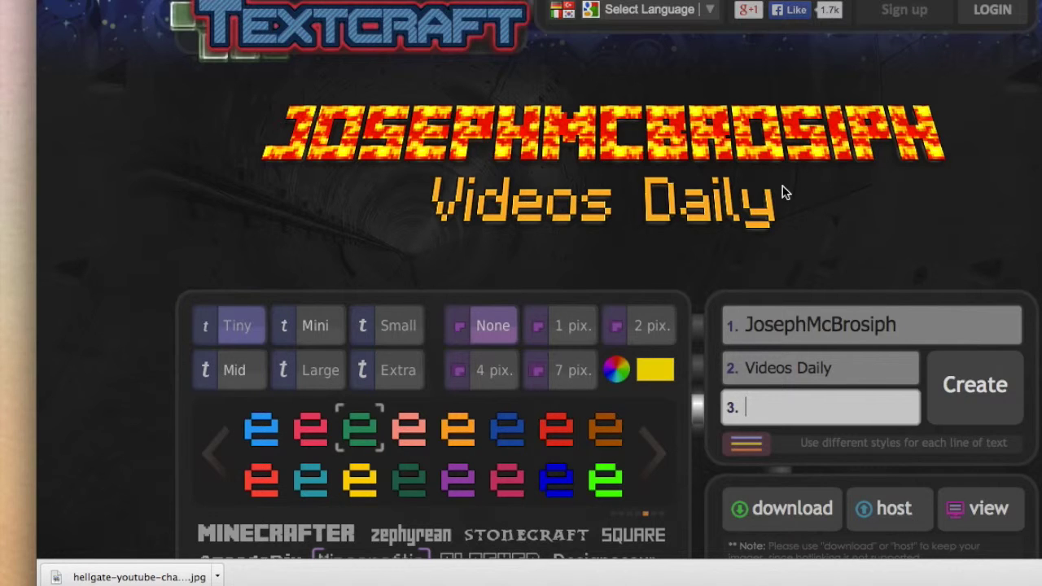
text(Thanks for)
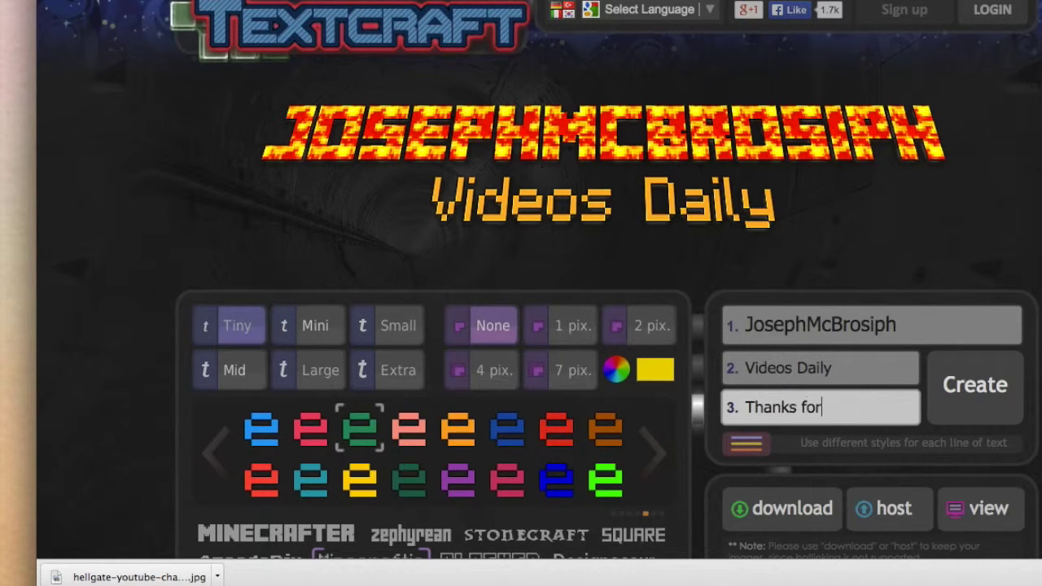
text( watching)
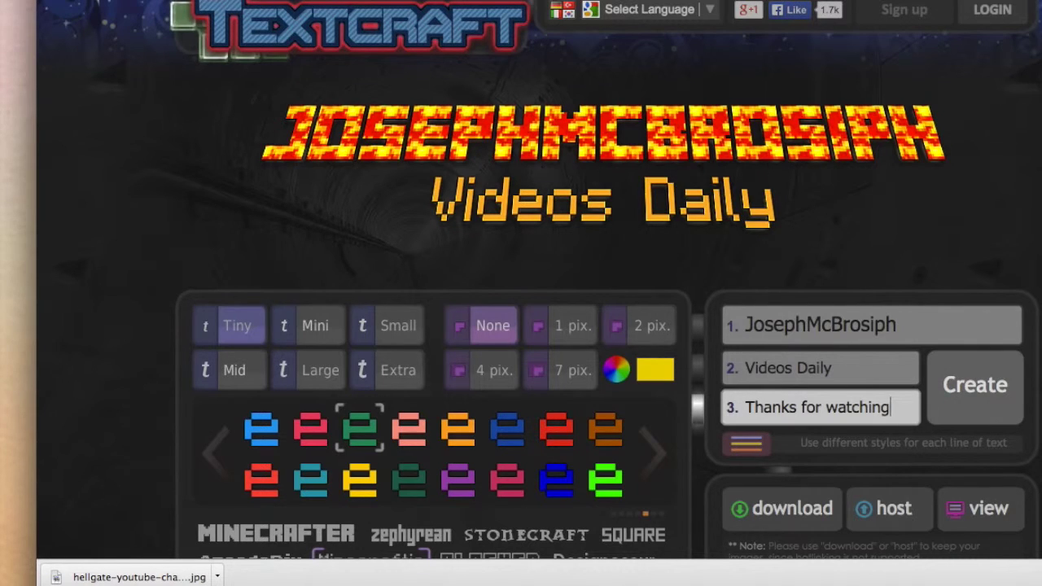
key(BackSpace)
- Colour the third text line light blue, regenerate the logo and set that line's size to Mini
click(269, 428)
click(957, 383)
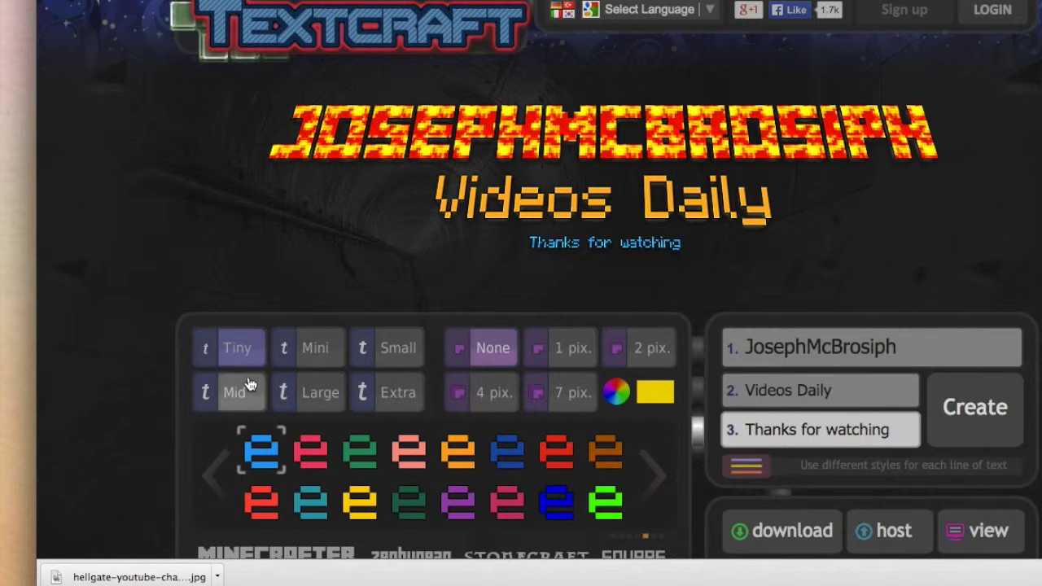
click(293, 361)
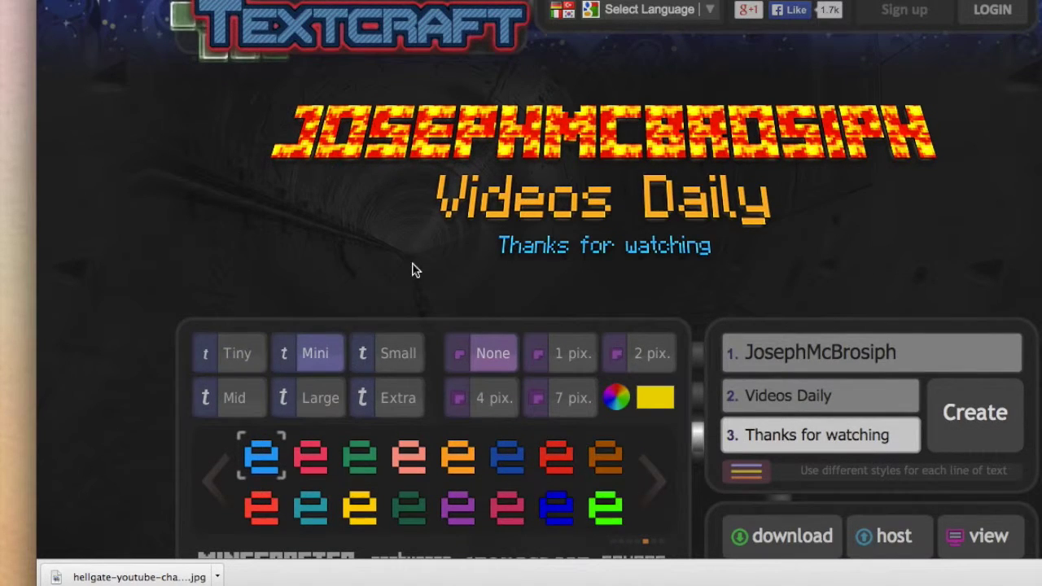